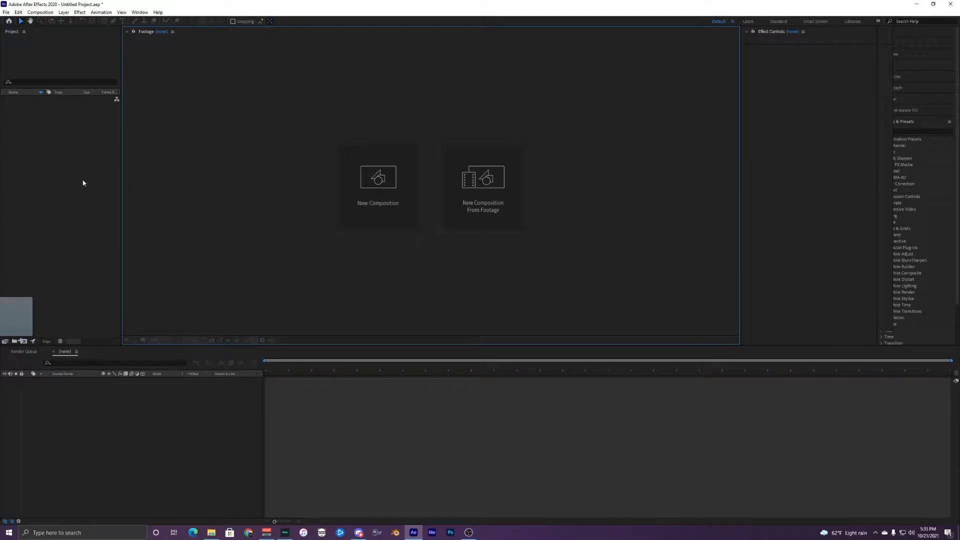
Create a new composition from the DJI_0463.MP4 footage
click(27, 100)
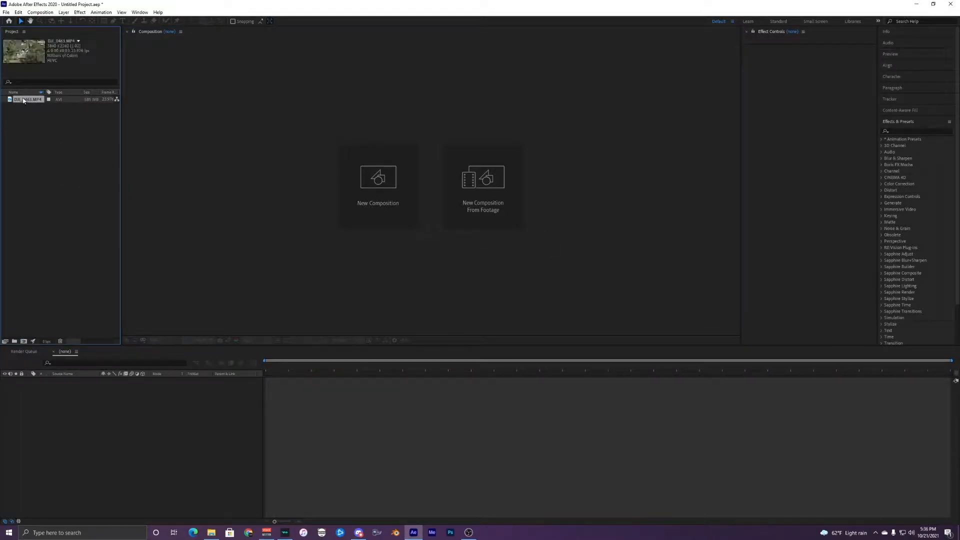
drag(30, 142, 23, 341)
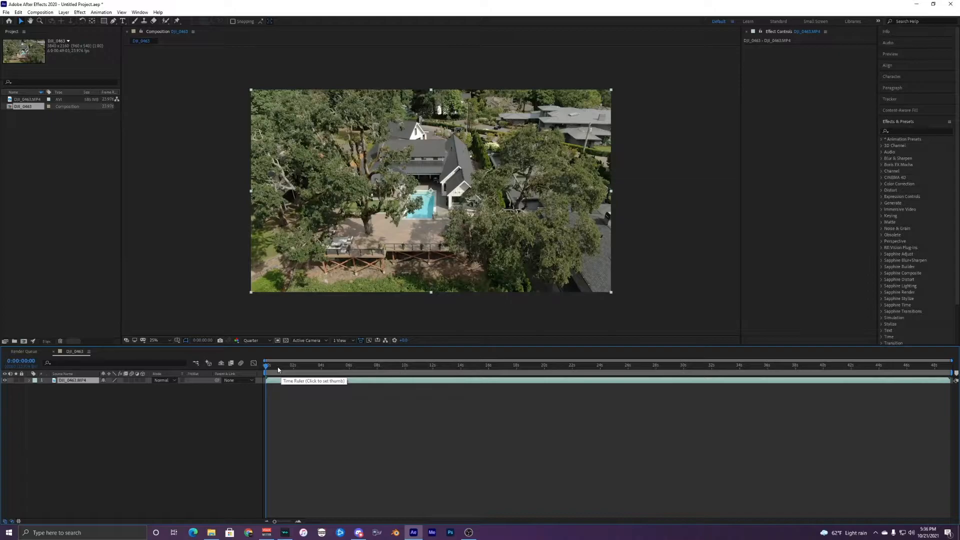
Split the clip at 0:00:38:06, delete the earlier part and move the remaining segment to the start of the timeline
drag(279, 369, 800, 376)
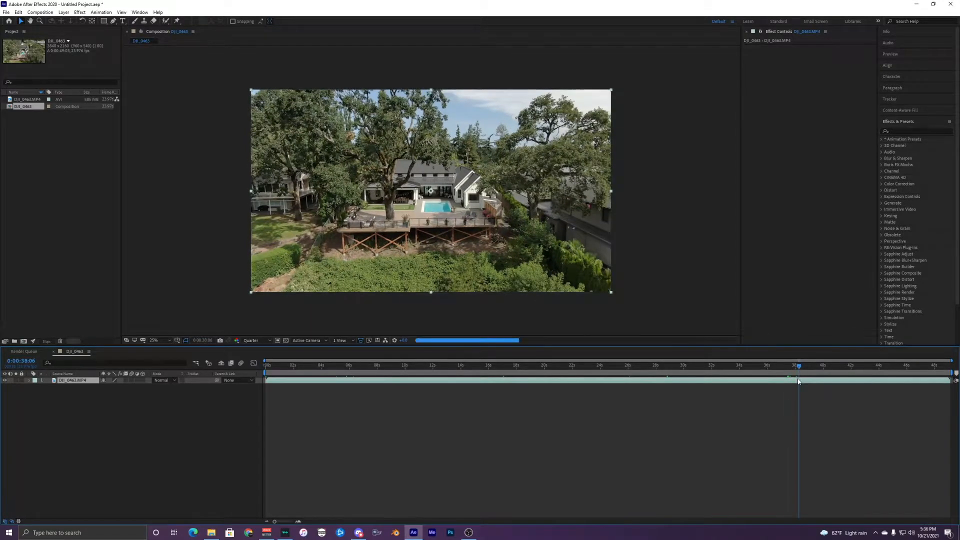
key(ctrl+shift+d)
click(784, 387)
key(Delete)
drag(814, 382, 452, 420)
scroll(283, 433, up, 2)
Split the clip at 0:00:06:10 and delete everything after that point
drag(284, 368, 624, 377)
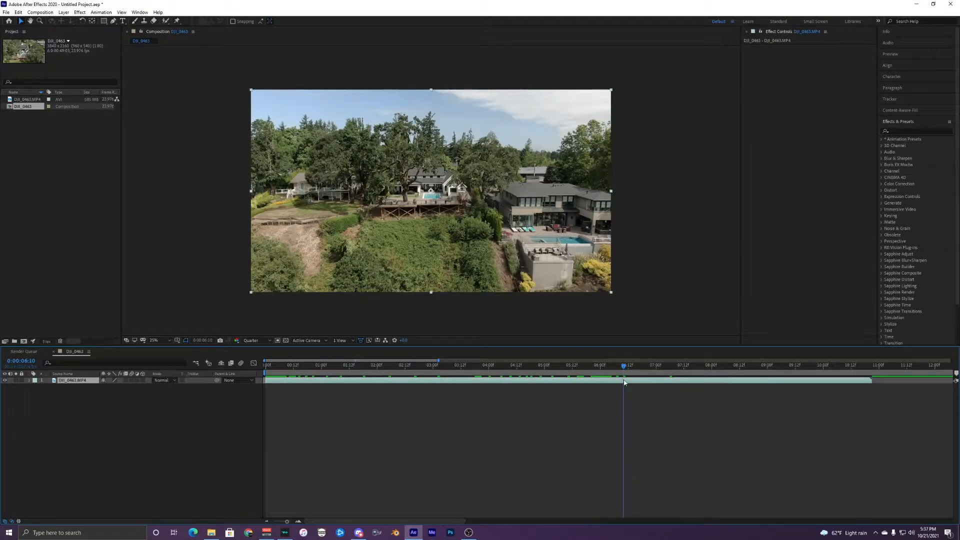
key(ctrl+shift+d)
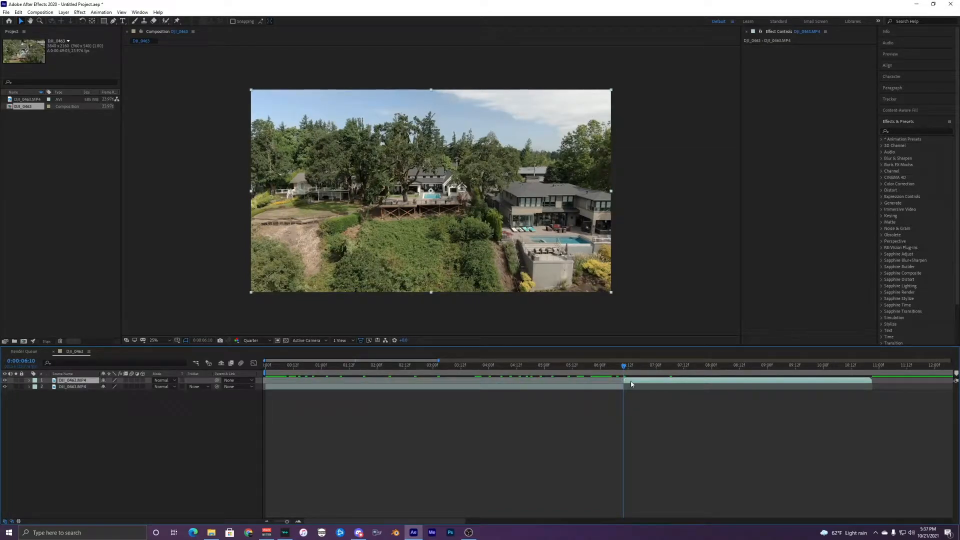
key(Delete)
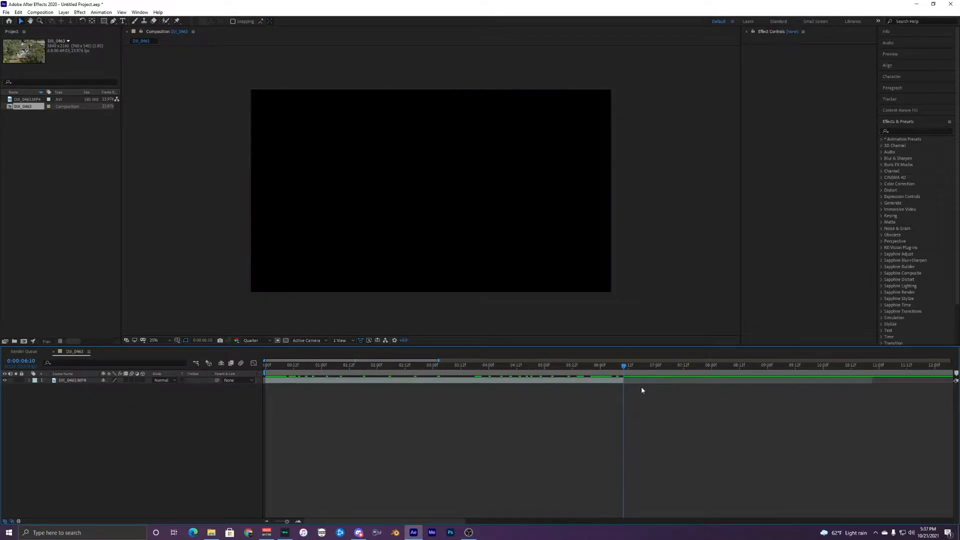
Play back the trimmed drone clip from the beginning of the composition
click(605, 380)
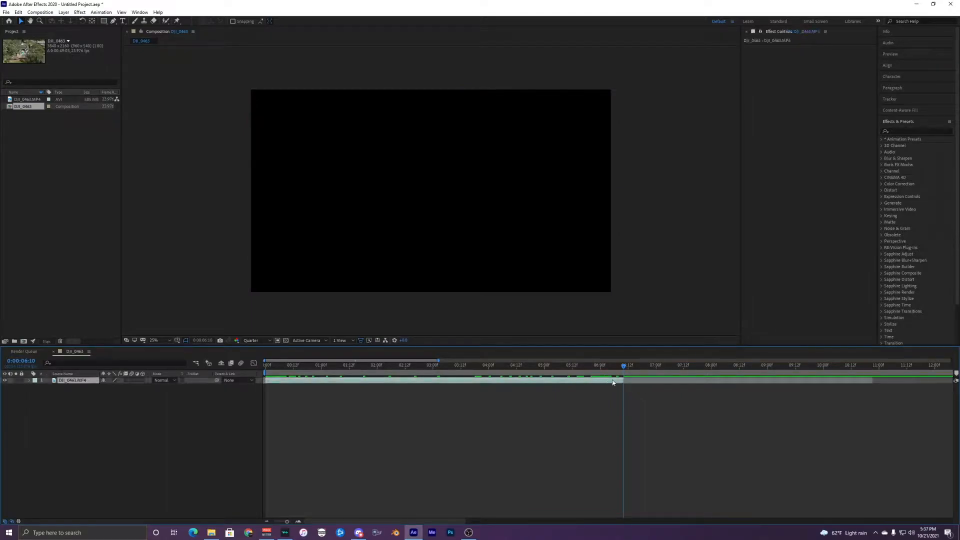
drag(623, 366, 246, 368)
key(space)
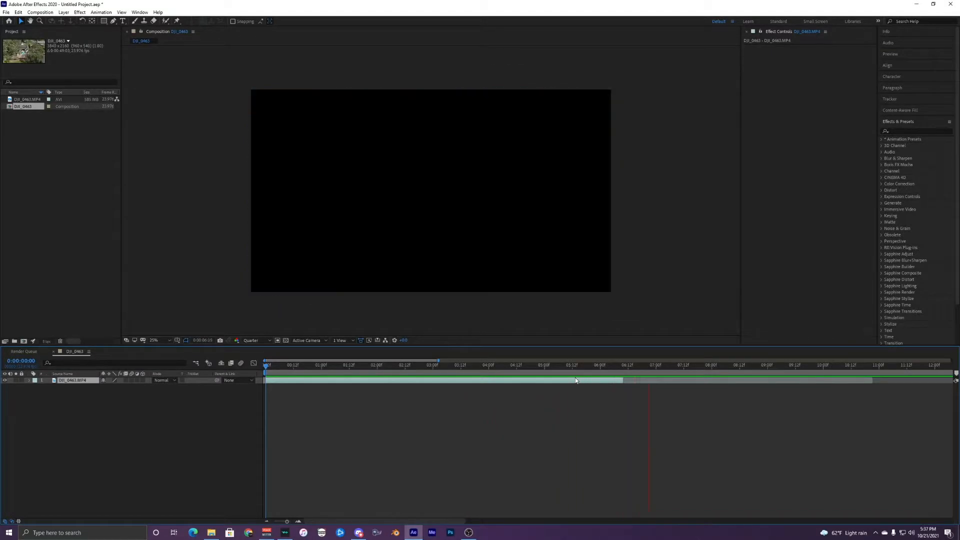
key(space)
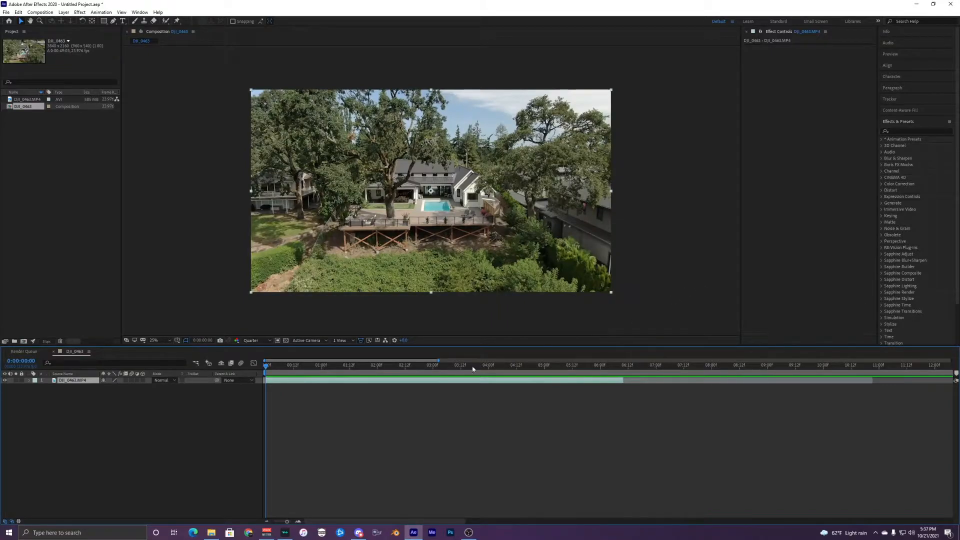
Apply Track Camera to the DJI_0463.MP4 layer
right_click(313, 383)
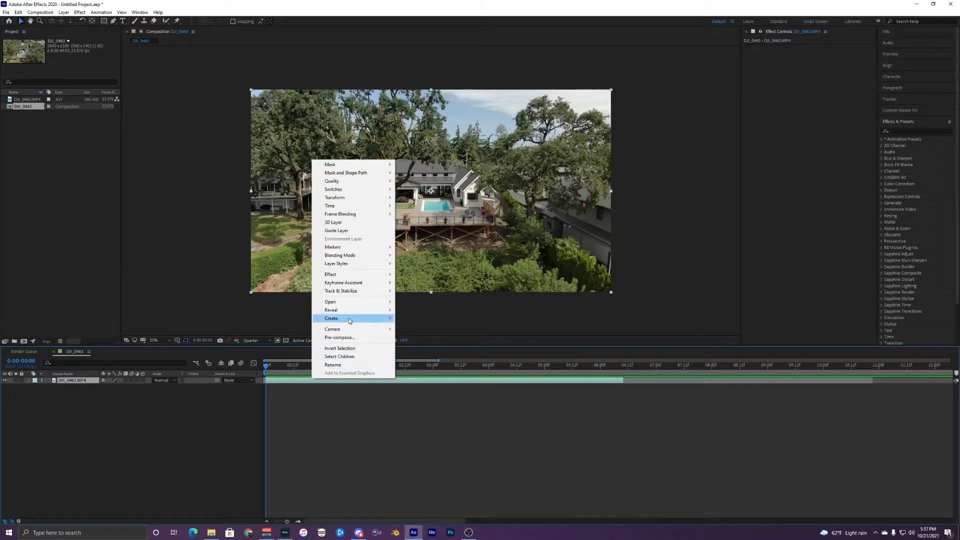
mouse_move(383, 295)
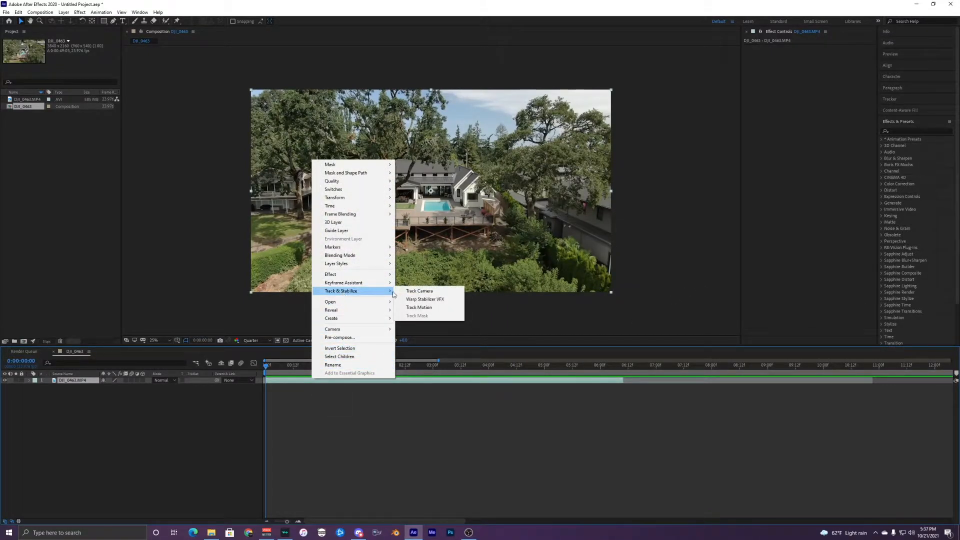
click(437, 293)
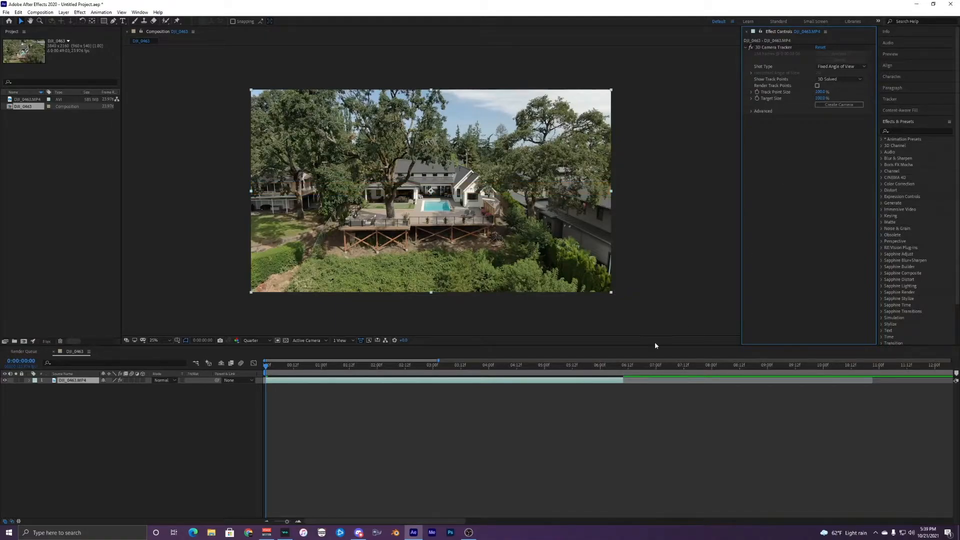
Display the 3D Camera Tracker's track points and scrub through the clip to 0:00:02:16 to examine them
drag(284, 366, 282, 367)
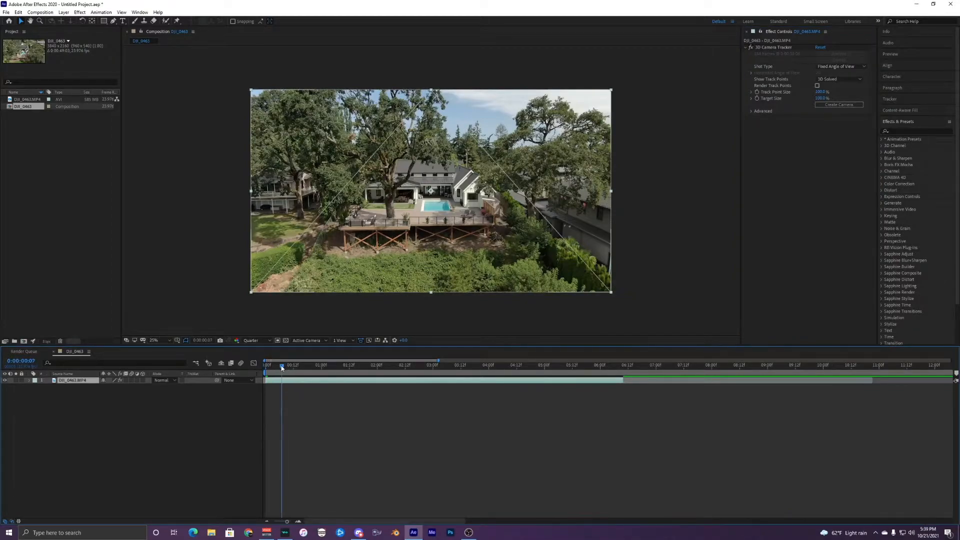
key(space)
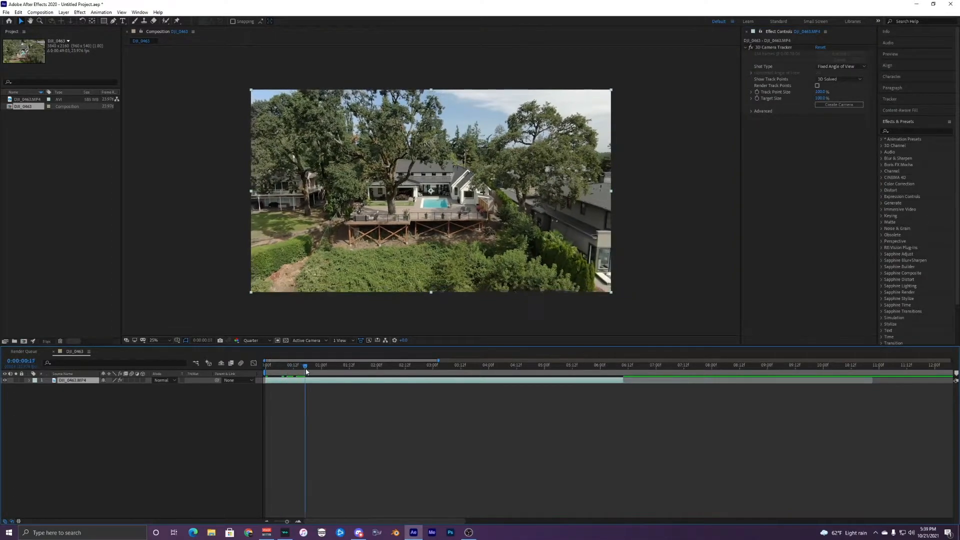
click(772, 48)
drag(307, 366, 414, 366)
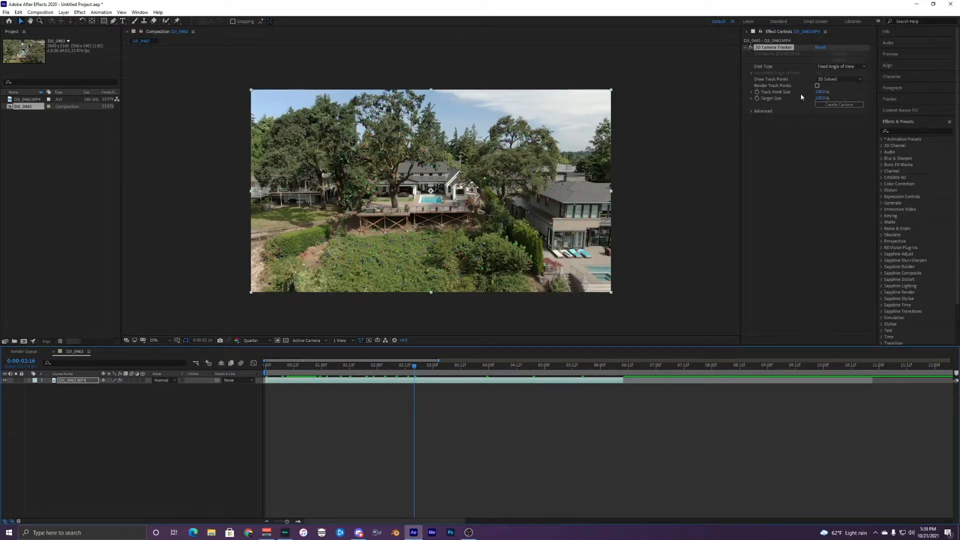
Set the 3D Camera Tracker's Track Point Size to 200%
drag(821, 95, 829, 92)
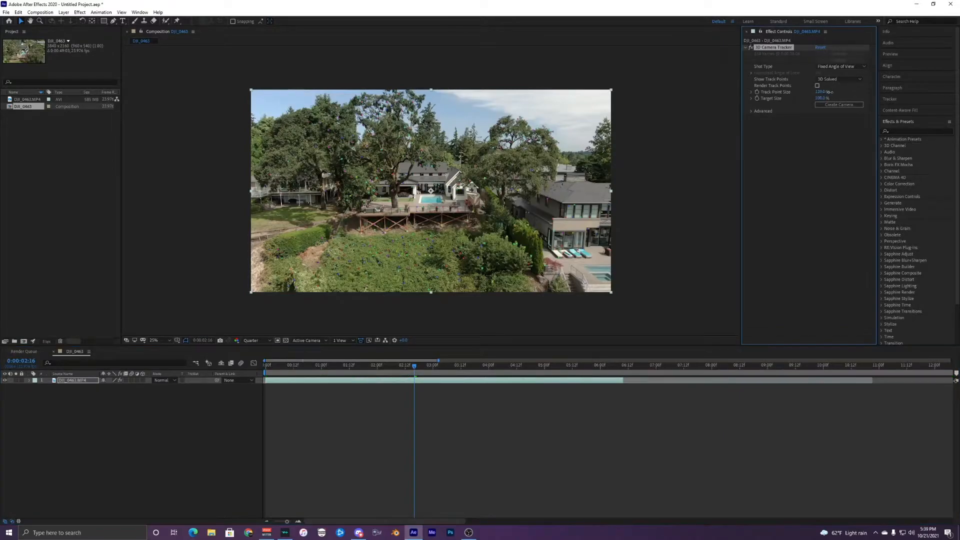
click(821, 92)
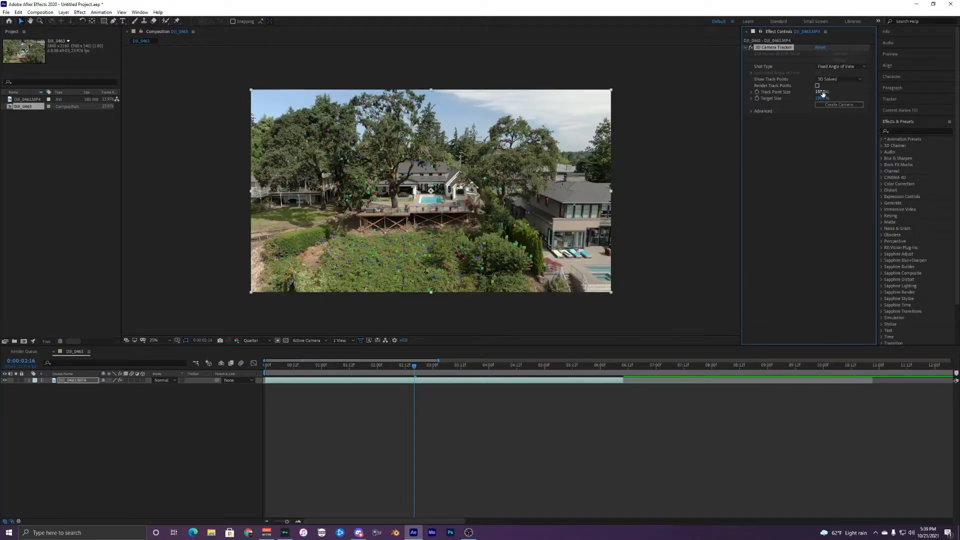
text(200)
key(Return)
Near the clip's start, select the group of track points around the wooden deck and create a text layer and camera from them
drag(414, 371, 270, 369)
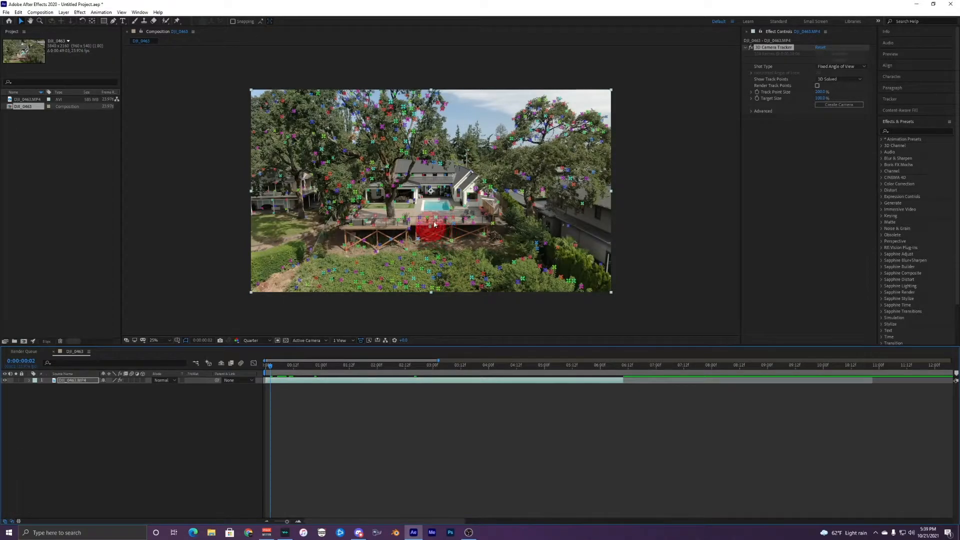
mouse_move(456, 228)
mouse_down()
mouse_move(427, 213)
mouse_move(392, 222)
mouse_move(385, 247)
mouse_move(409, 262)
mouse_move(450, 255)
mouse_move(454, 227)
mouse_move(431, 262)
mouse_up()
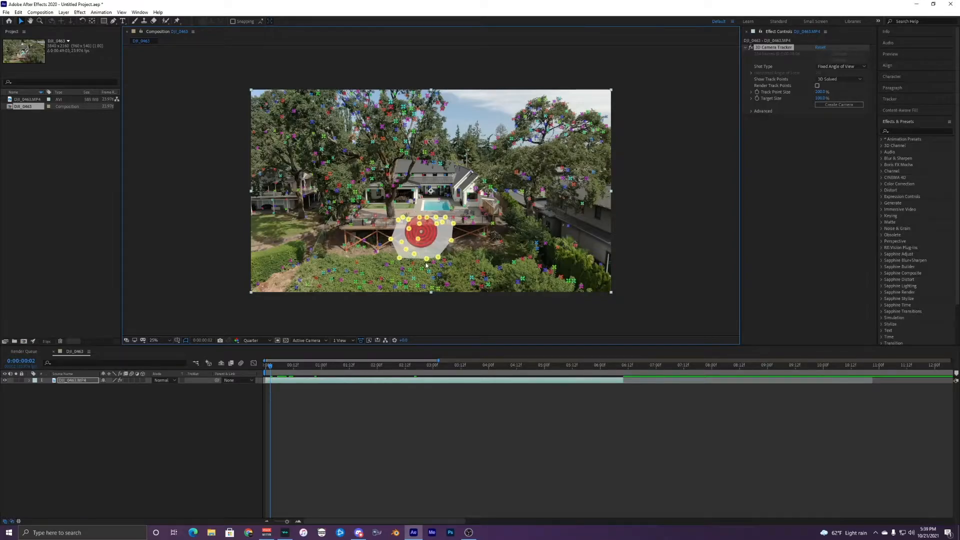
right_click(425, 233)
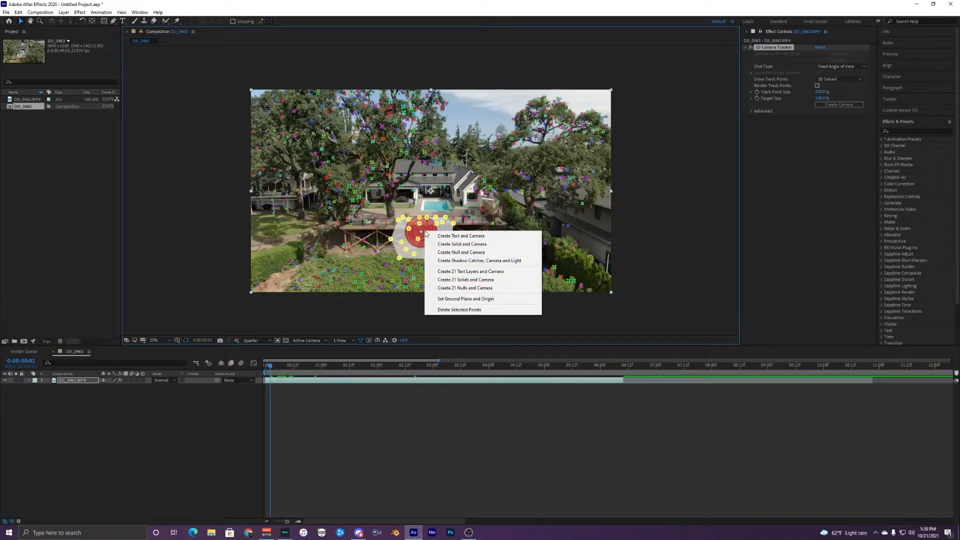
click(455, 237)
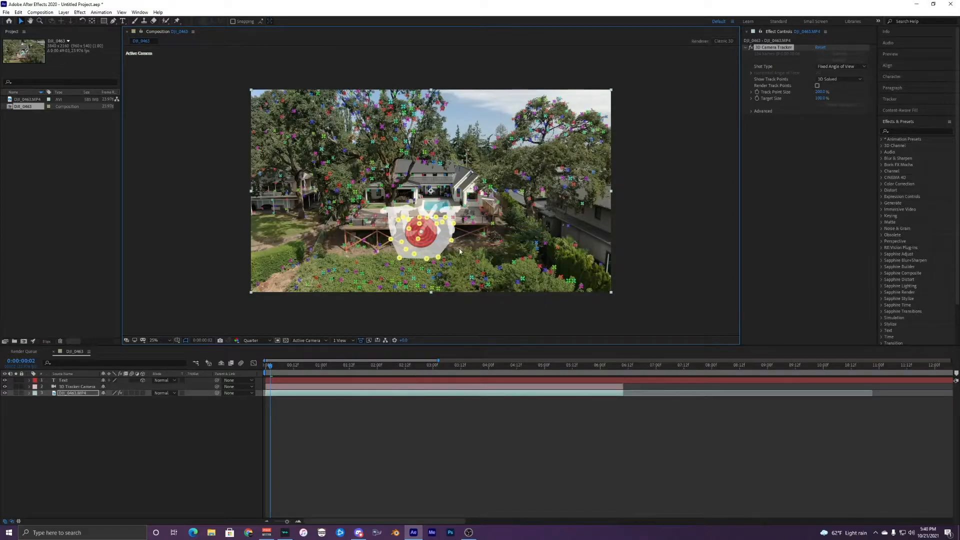
Scrub and play the composition from the start to check how the tracked text follows the footage
drag(274, 366, 265, 366)
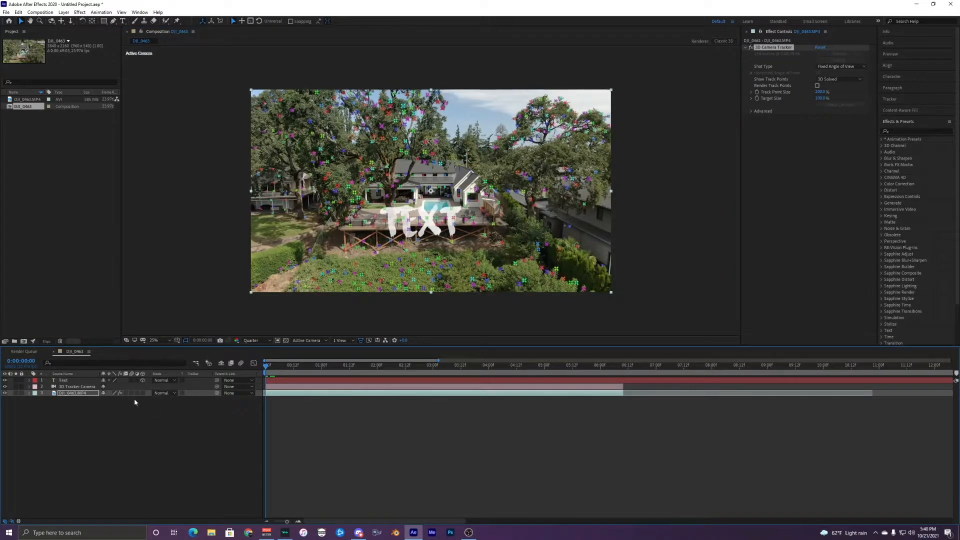
click(80, 388)
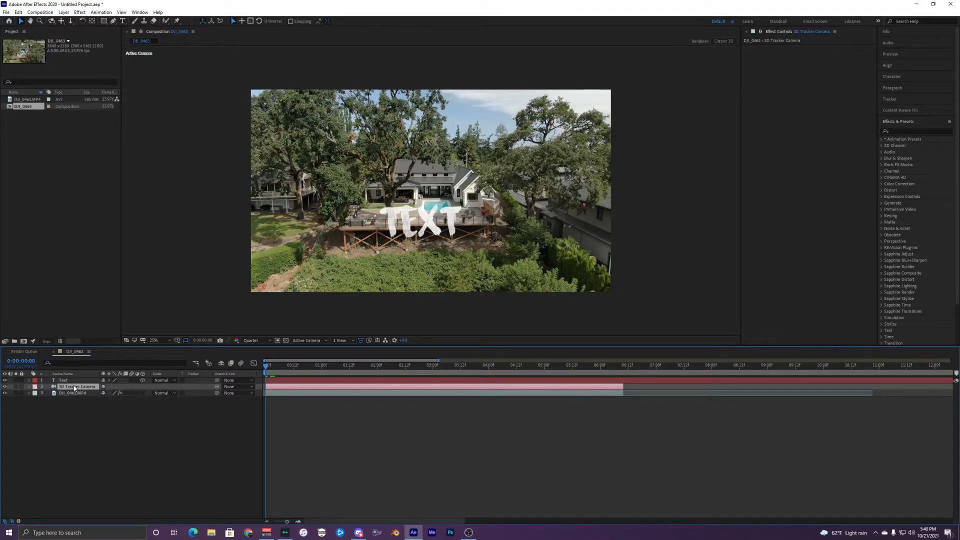
click(73, 380)
click(298, 366)
drag(309, 364, 265, 366)
click(280, 386)
click(280, 381)
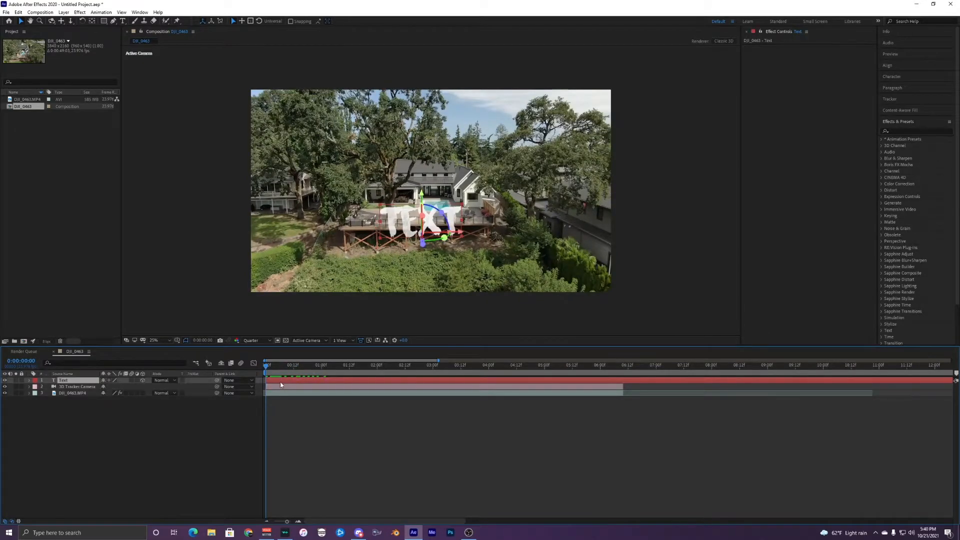
key(space)
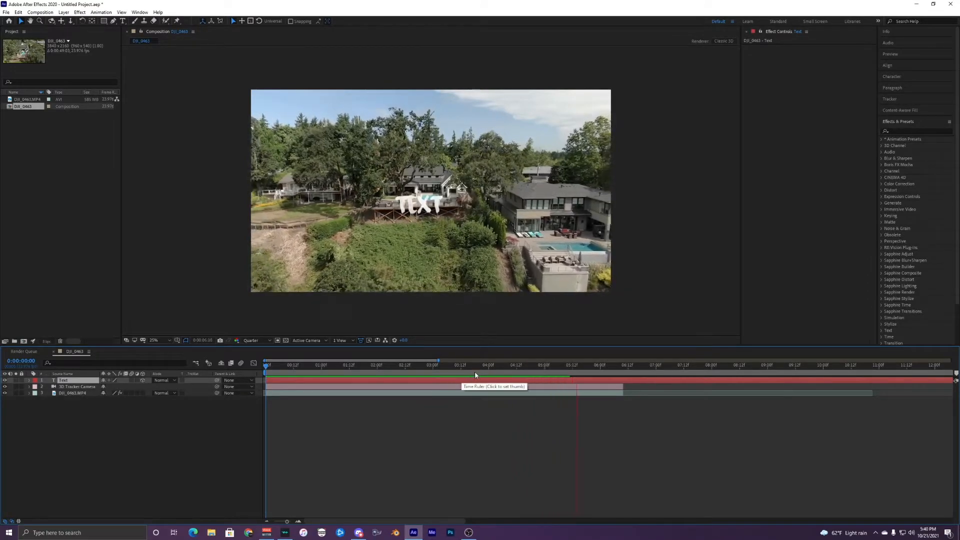
key(space)
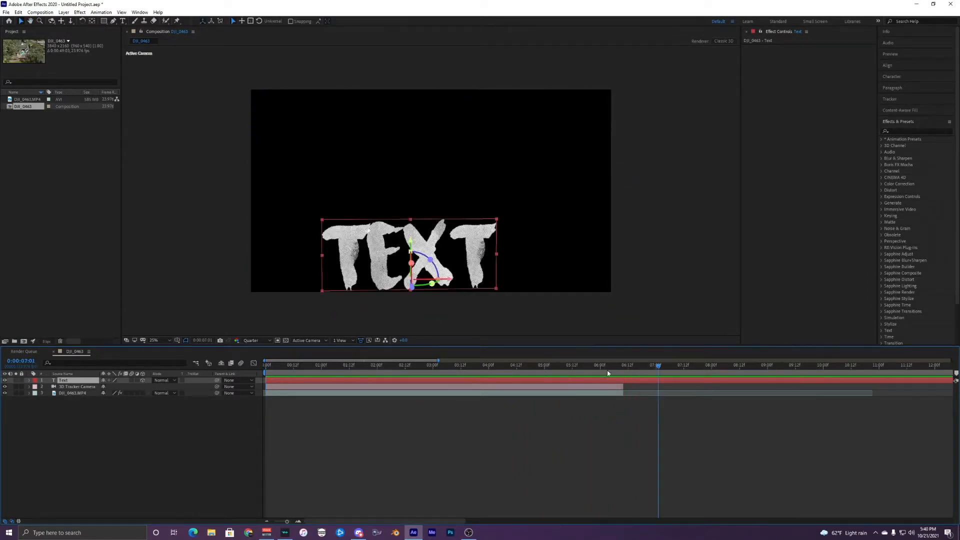
Split the text layer at 0:00:06:10 and delete the part extending past the footage
click(623, 373)
key(ctrl+shift+d)
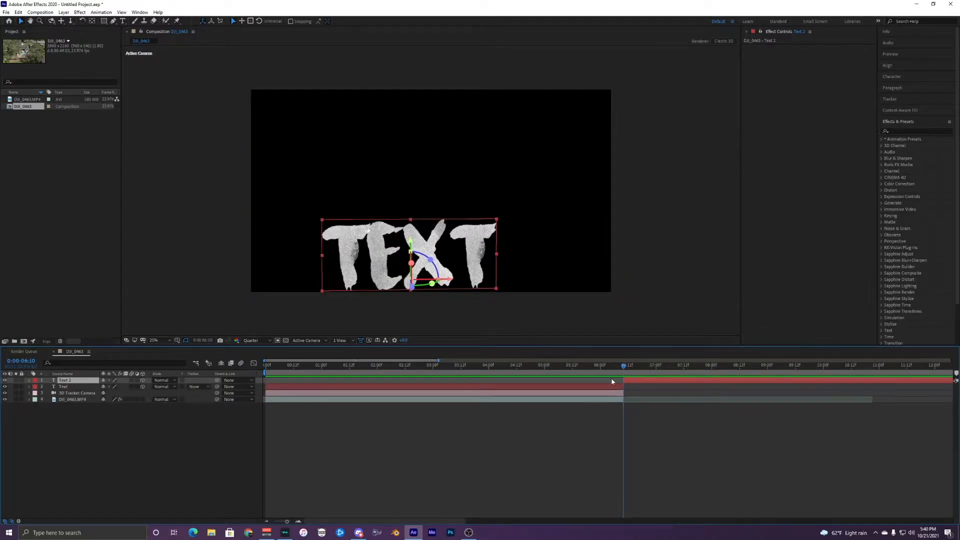
key(Delete)
drag(612, 369, 591, 370)
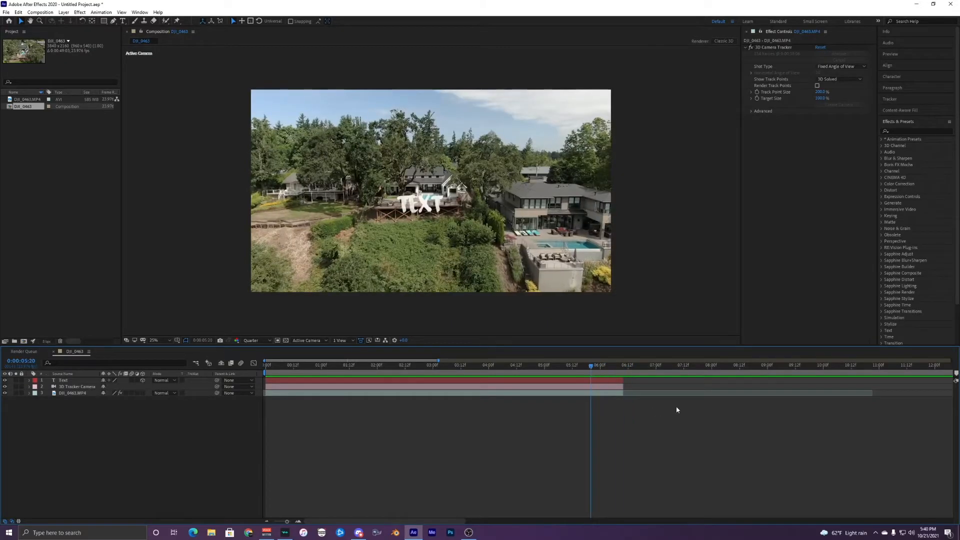
Set the work area end to the end of the layers and trim the composition to the work area
key(semicolon)
drag(952, 370, 359, 403)
key(semicolon)
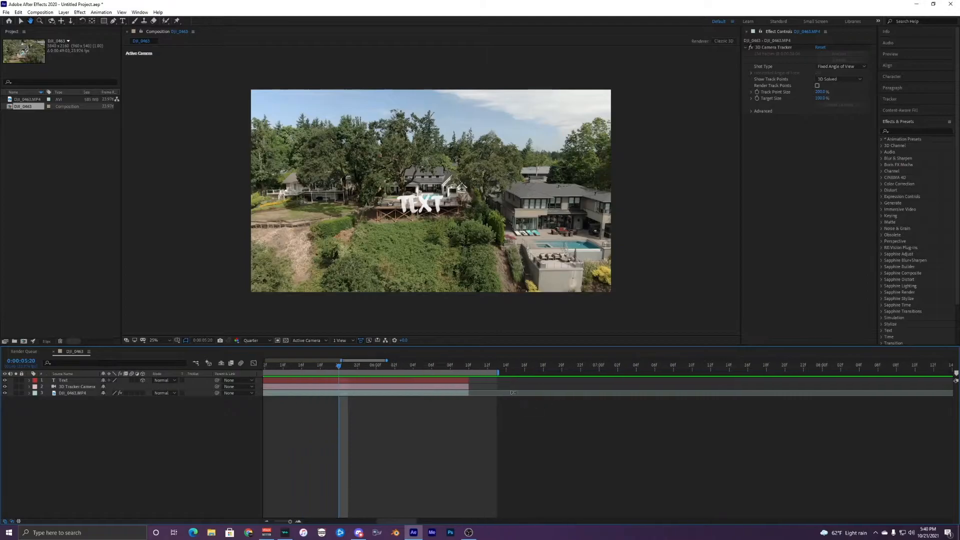
drag(498, 373, 469, 373)
right_click(438, 377)
click(465, 387)
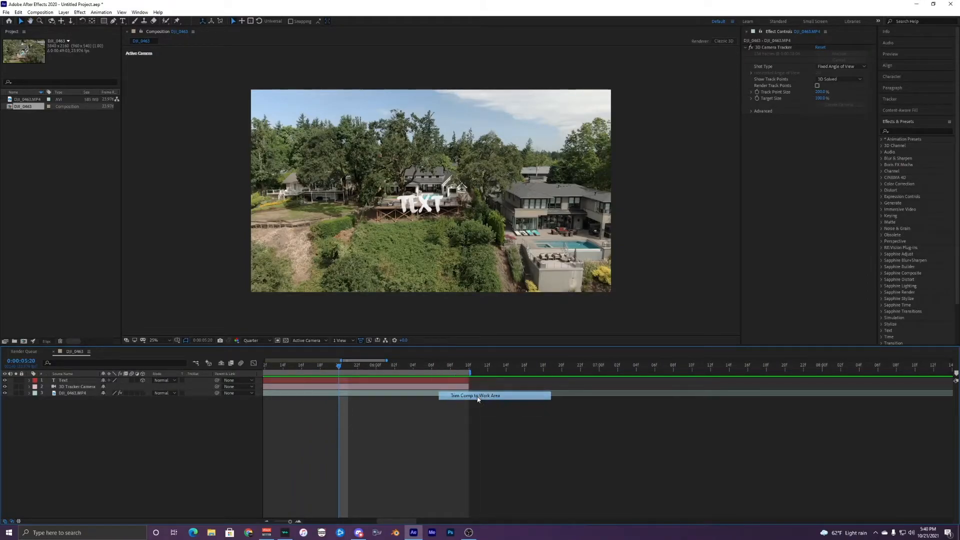
key(semicolon)
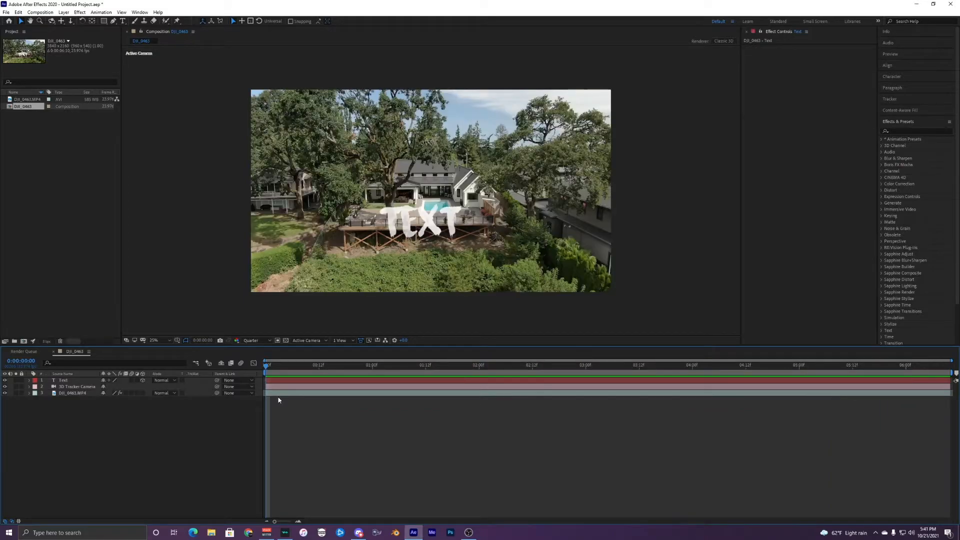
Replace the tracked layer's placeholder text with "TYLO" and reselect the layer with the Selection tool
click(410, 225)
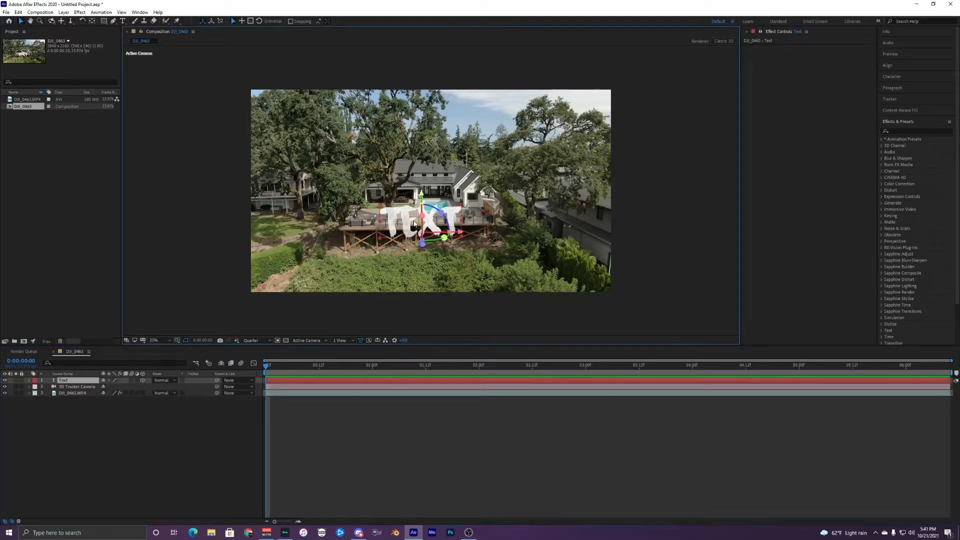
double_click(398, 222)
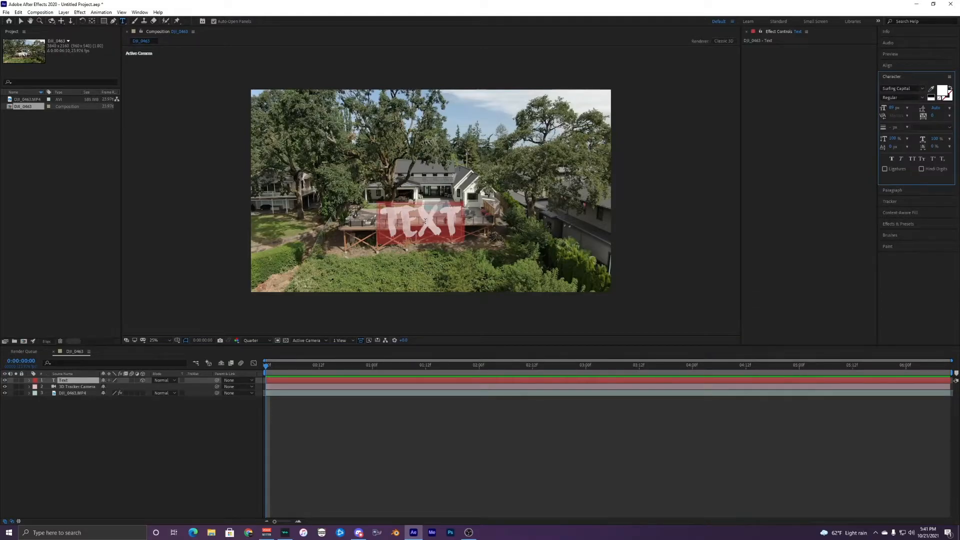
text(TYLO)
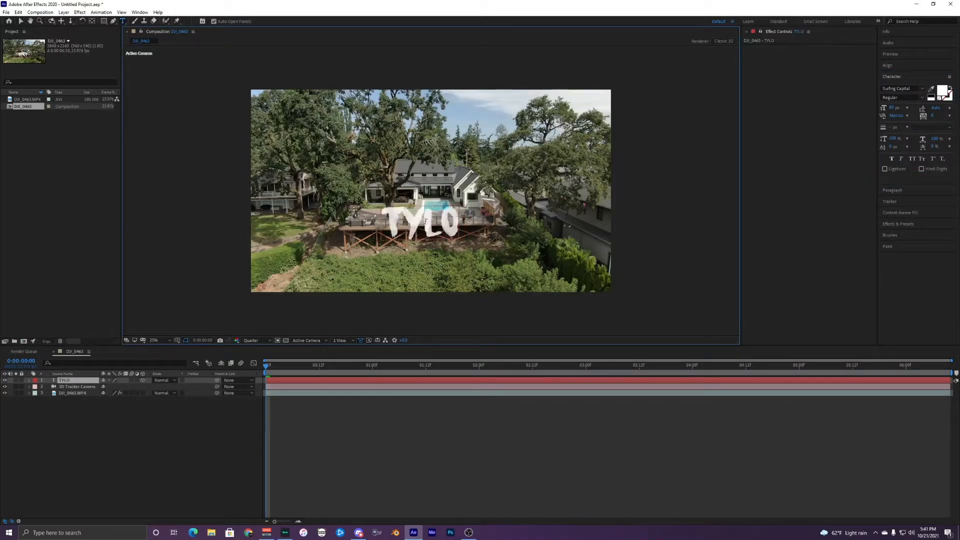
click(20, 22)
click(200, 120)
click(411, 223)
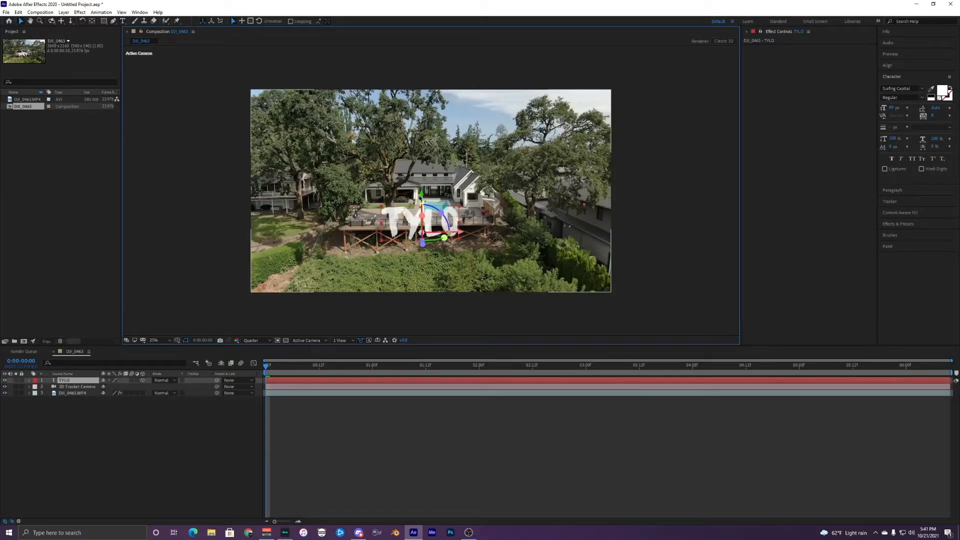
Try shifting the TYLO text sideways with the layer's X position value, and undo the change
drag(461, 234, 463, 233)
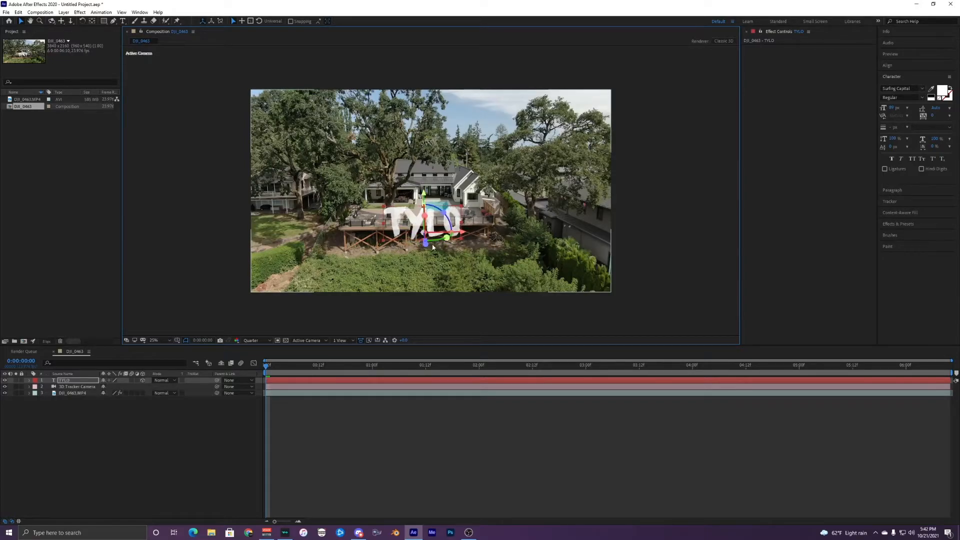
click(66, 383)
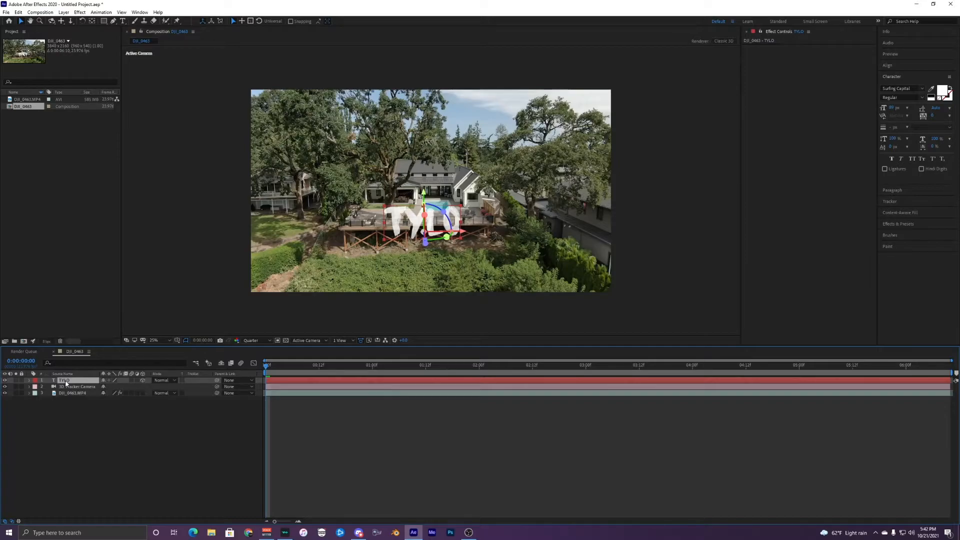
key(p)
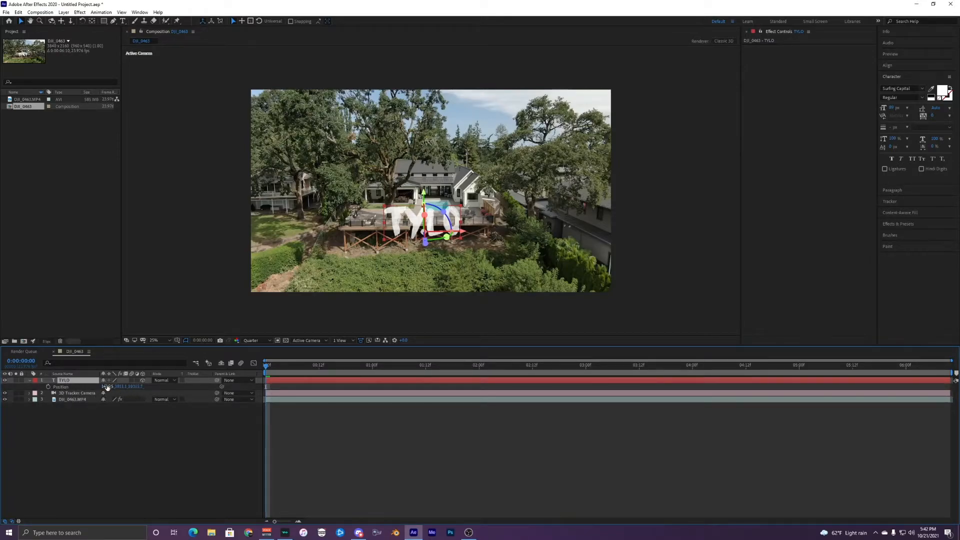
drag(108, 386, 292, 388)
key(ctrl+z)
key(ctrl+z)
Raise the TYLO text along its vertical axis so it stands above the deck in front of the house
scroll(457, 214, up, 2)
scroll(405, 198, down, 2)
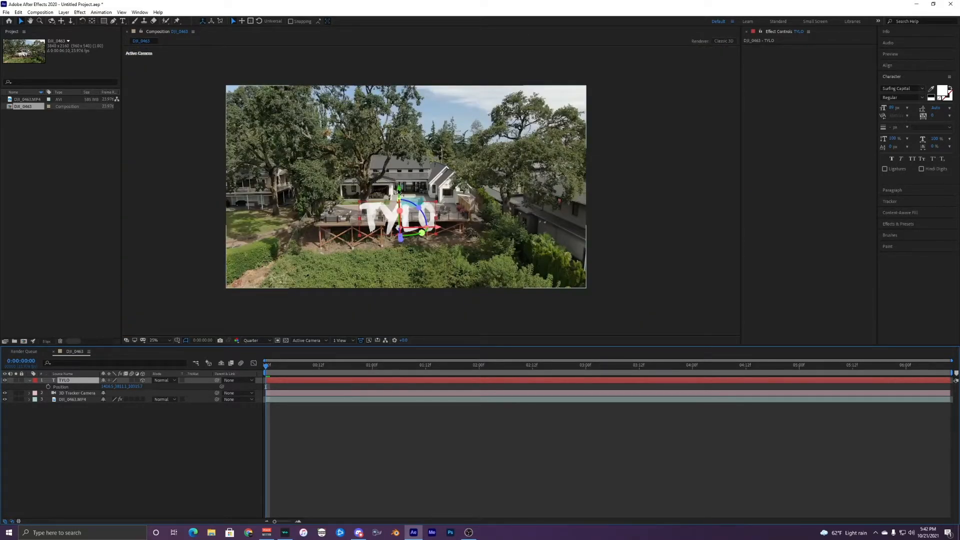
drag(399, 191, 400, 110)
drag(400, 172, 396, 159)
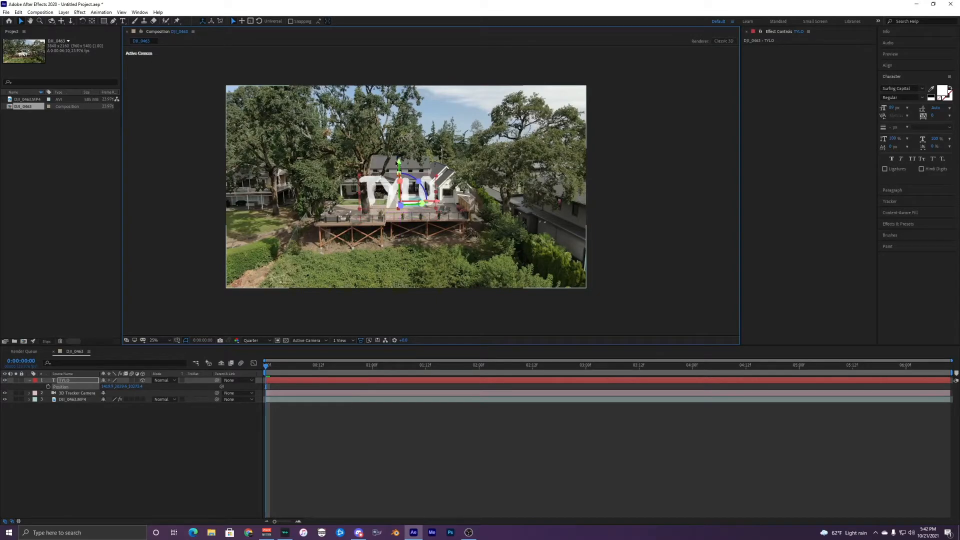
Pull the TYLO text toward the camera along its depth axis until it spans most of the frame
drag(400, 213, 427, 358)
drag(403, 253, 409, 489)
drag(413, 233, 428, 400)
drag(449, 233, 452, 238)
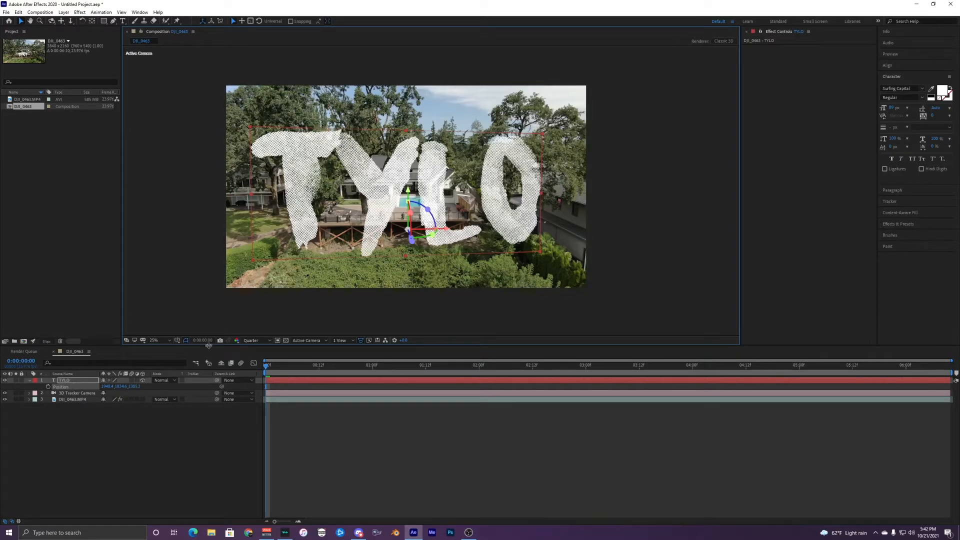
Fine-tune the TYLO text's rotation and shift it slightly left along its horizontal axis to center it on the house
click(71, 384)
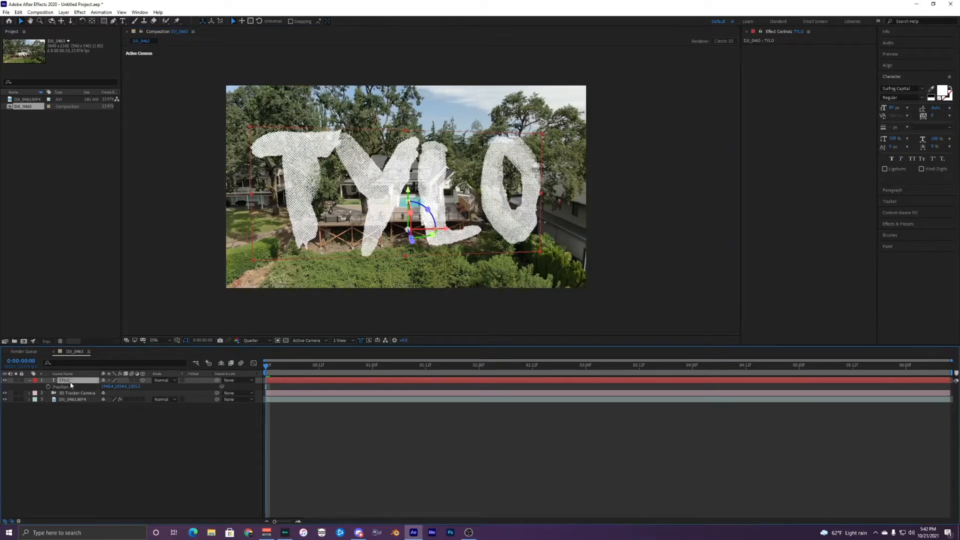
key(r)
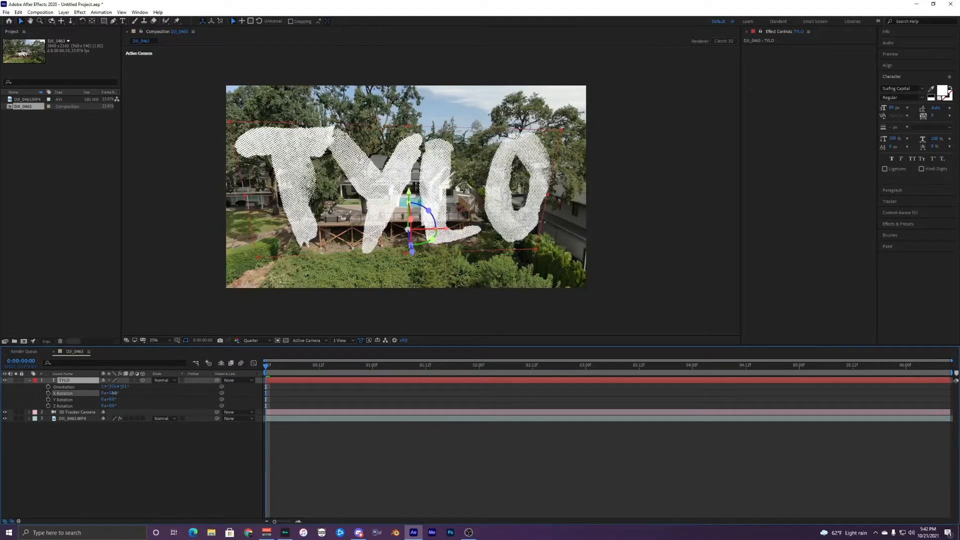
drag(112, 401, 112, 399)
drag(445, 229, 439, 230)
Play the composition to check how the enlarged text moves with the footage, and return to the first frame
click(271, 381)
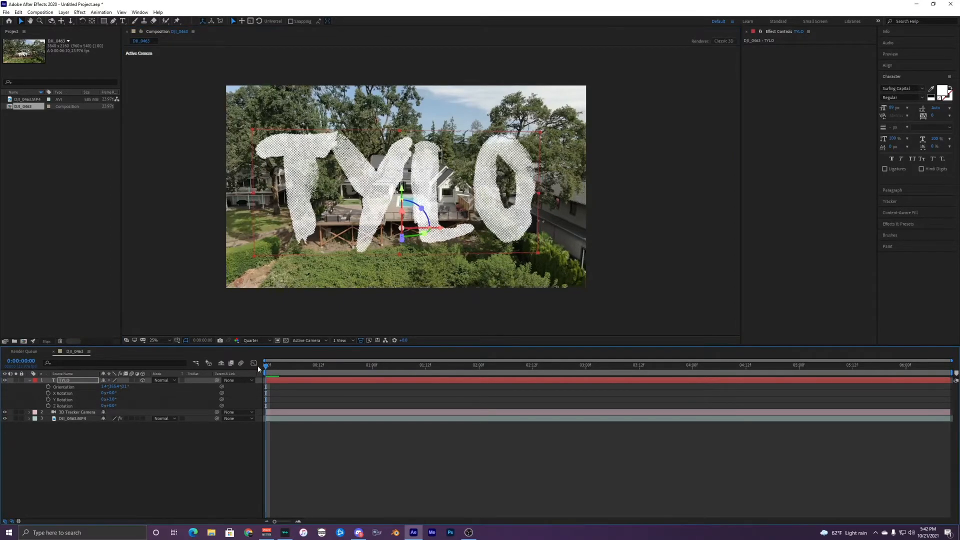
key(space)
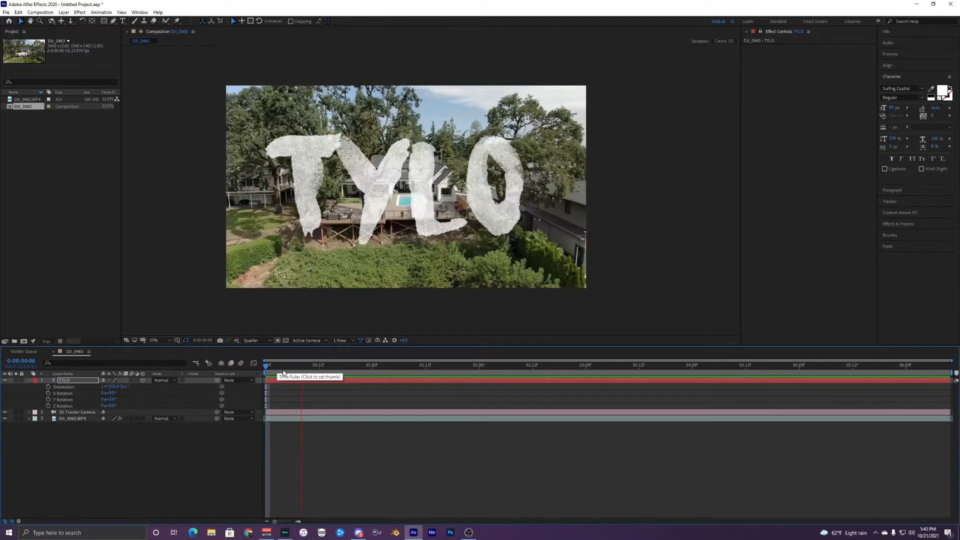
click(269, 365)
drag(248, 365, 249, 368)
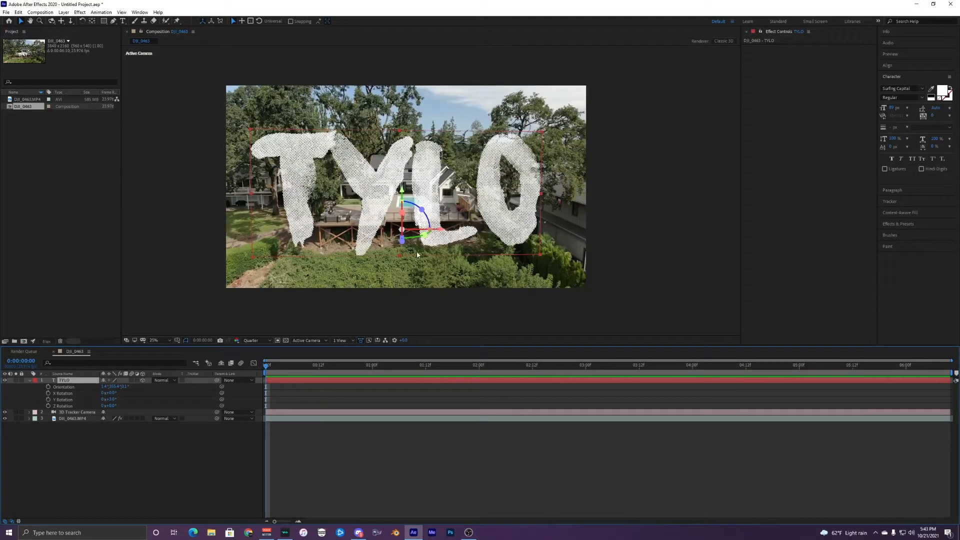
Move the TYLO text past the camera along its depth axis so it is out of view on the first frame
drag(403, 245, 383, 539)
mouse_move(115, 387)
mouse_down()
mouse_move(131, 388)
mouse_move(108, 389)
mouse_up()
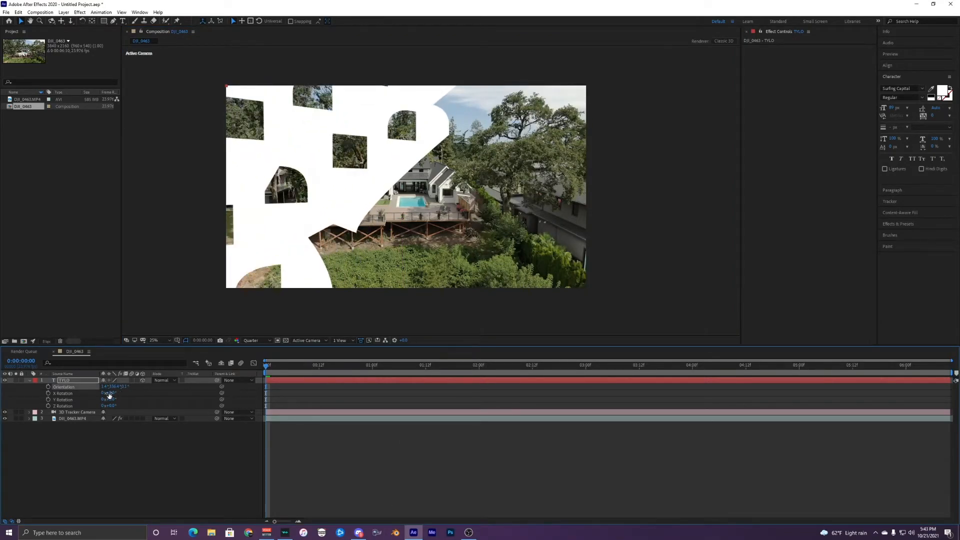
key(ctrl+z)
key(p)
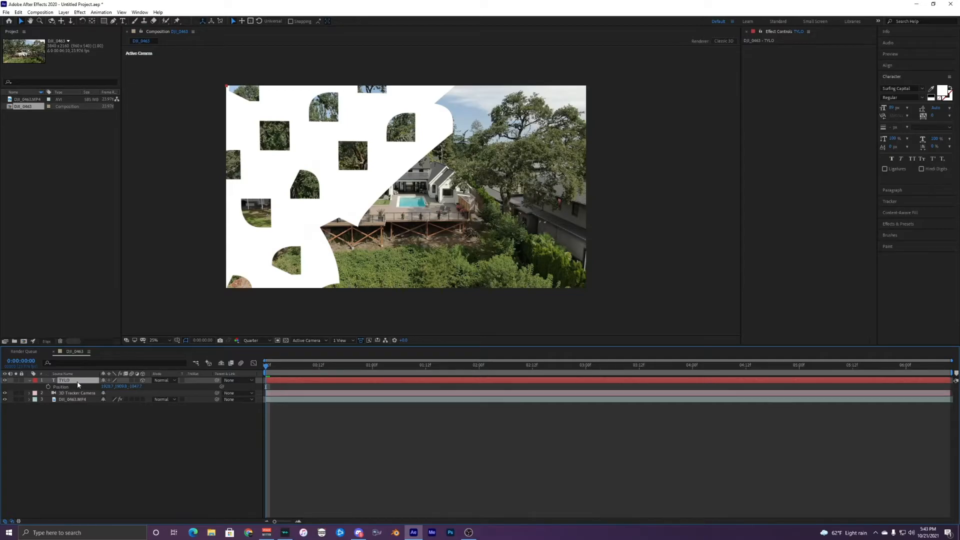
drag(124, 387, 100, 391)
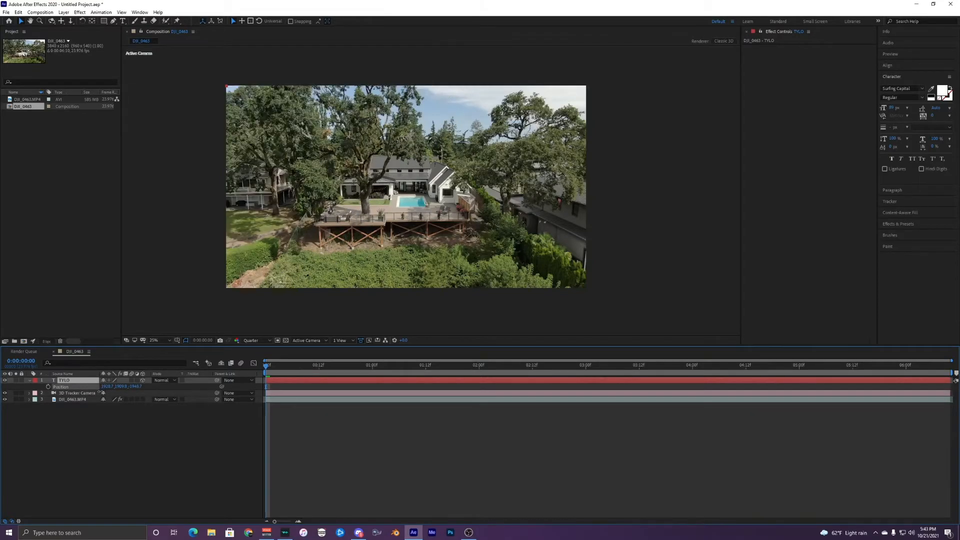
Preview the composition to check how the text enters the frame as the drone moves
key(space)
key(space)
key(space)
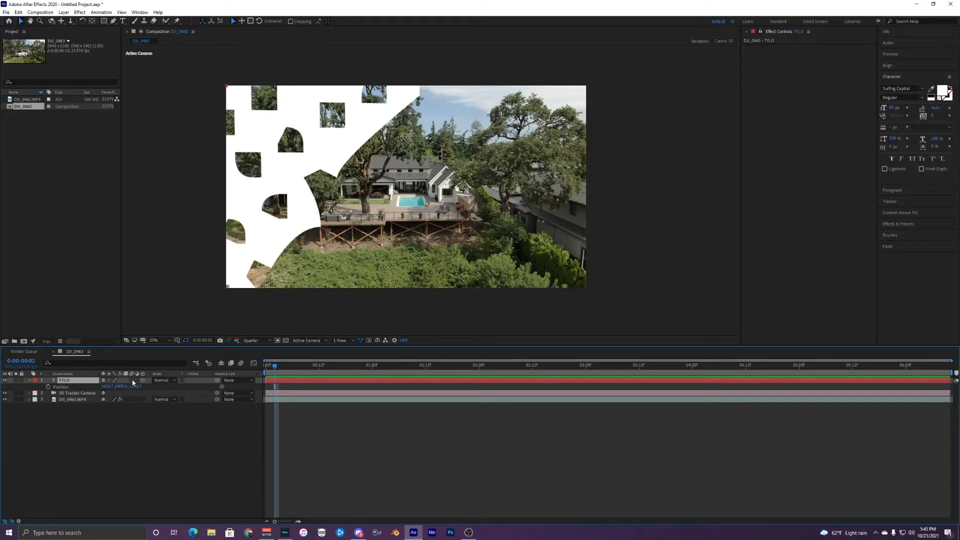
Enable motion blur for the TYLO layer and the composition, comparing the frame with and without it
click(132, 380)
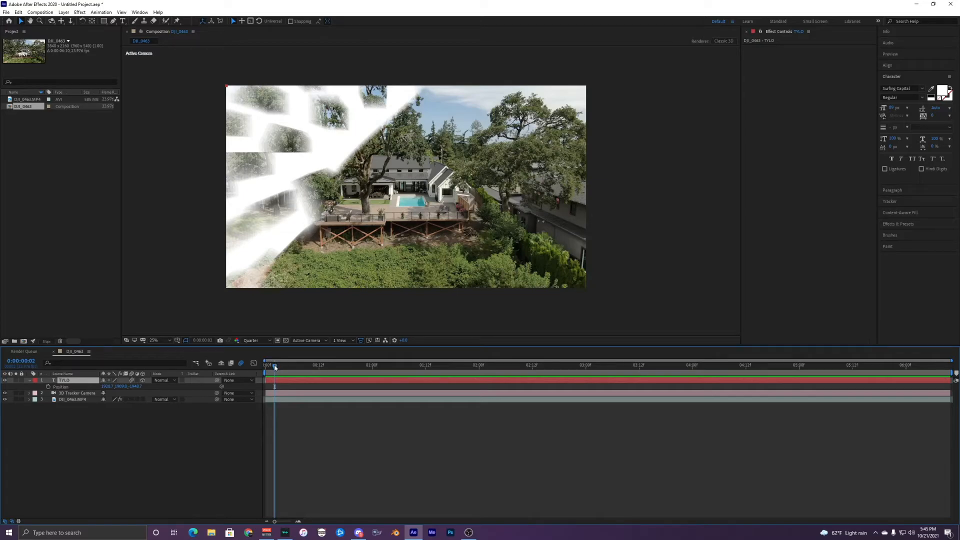
key(Page_Down)
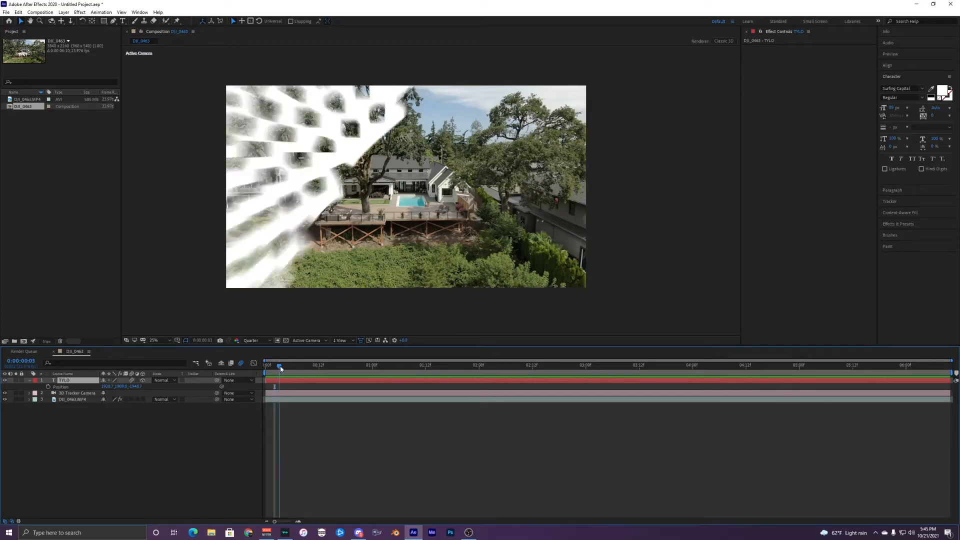
click(241, 364)
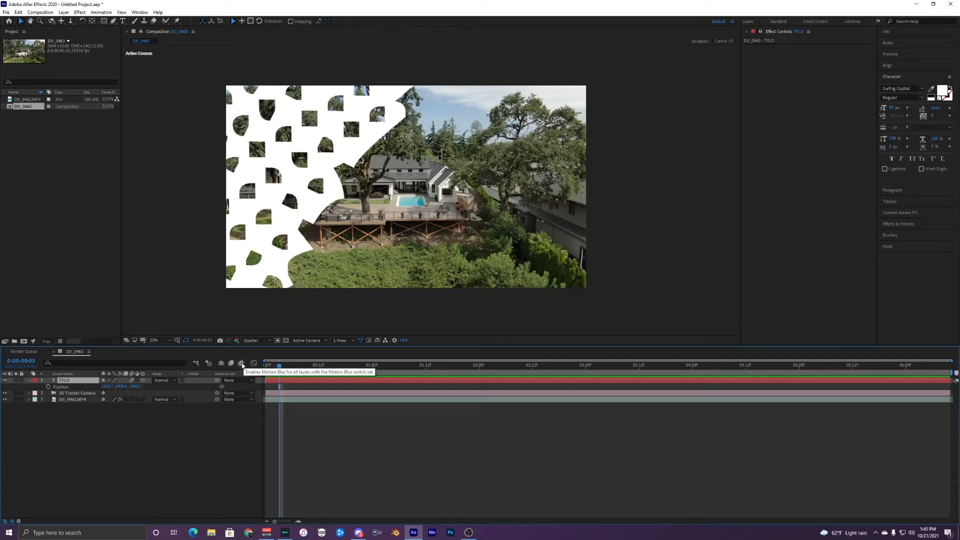
click(241, 364)
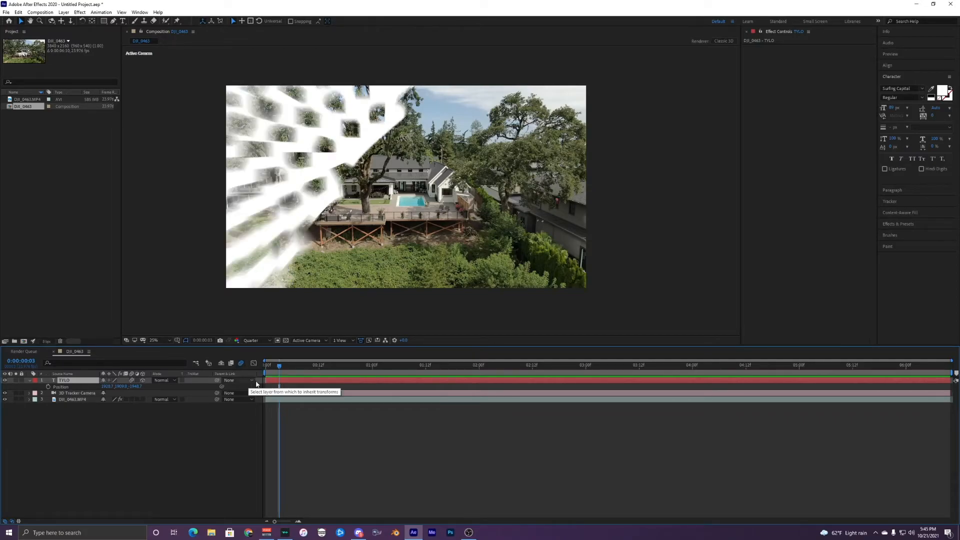
Compare the layer's motion blur on and off at 0:00:00:04 and play the blurred text from the start
drag(278, 368, 284, 369)
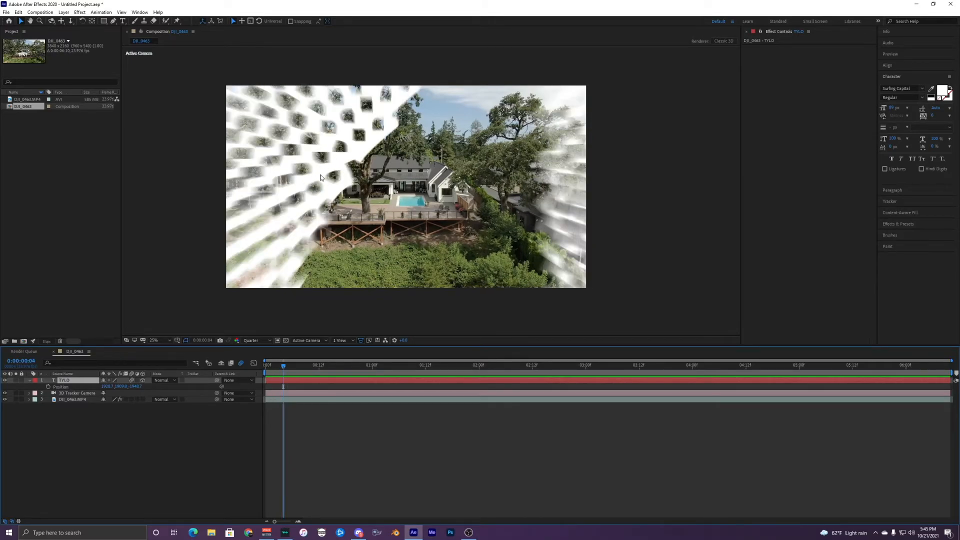
click(132, 381)
click(132, 380)
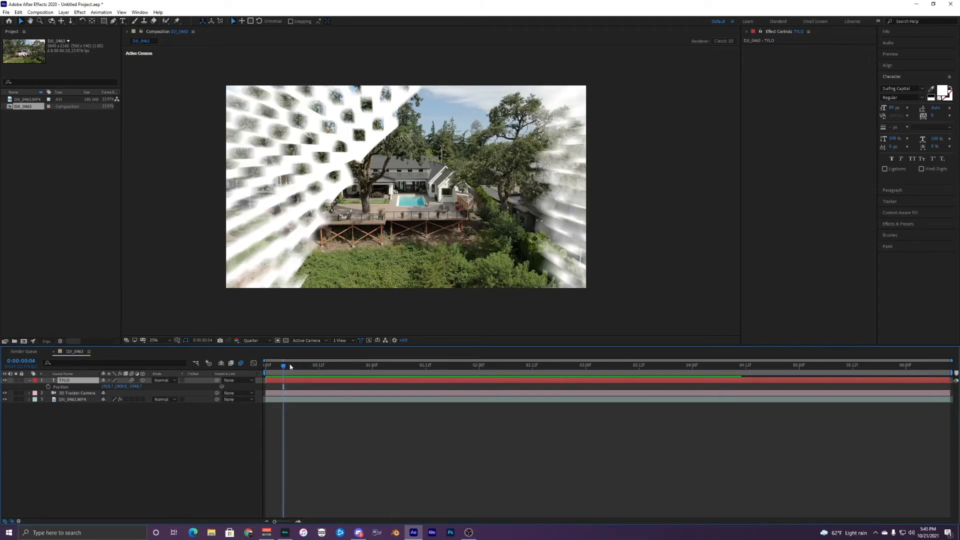
drag(278, 368, 257, 373)
key(space)
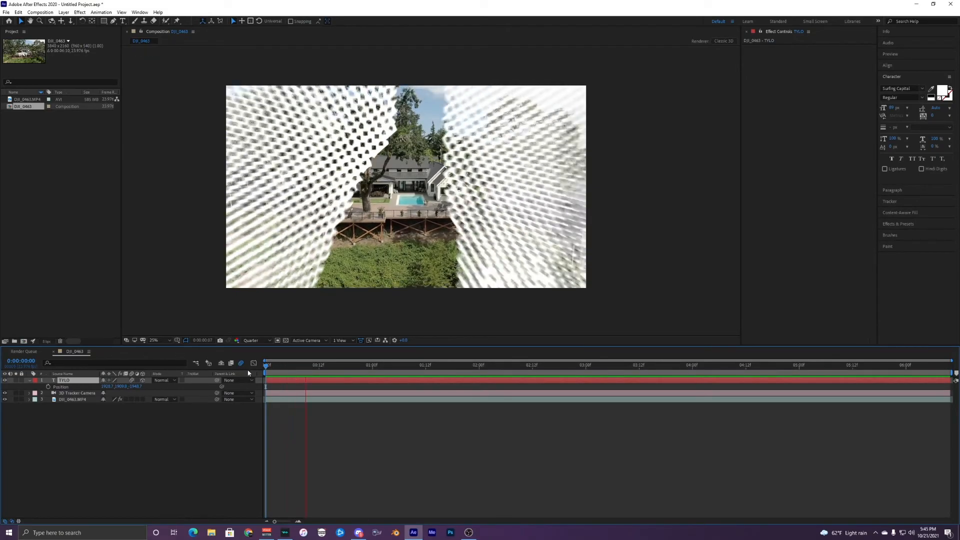